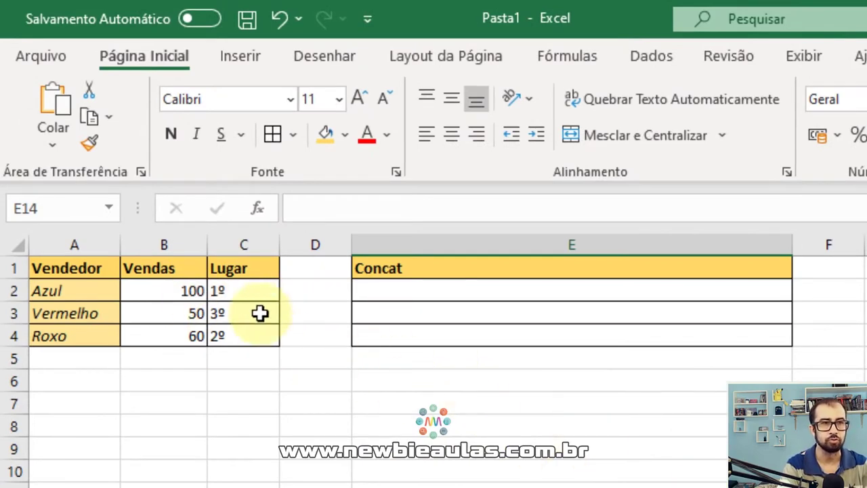
# Review the seller table A2:C4 and the empty Concat header in E1
pyautogui.click(239, 290)
pyautogui.click(461, 404)
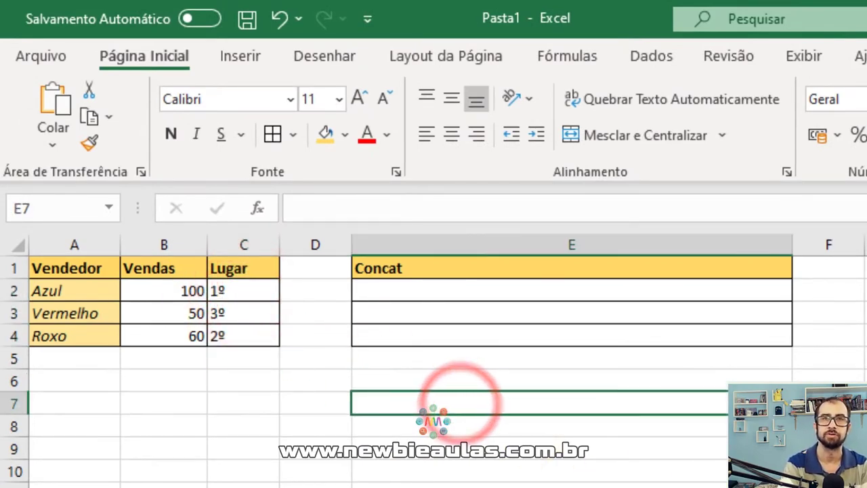
pyautogui.click(435, 266)
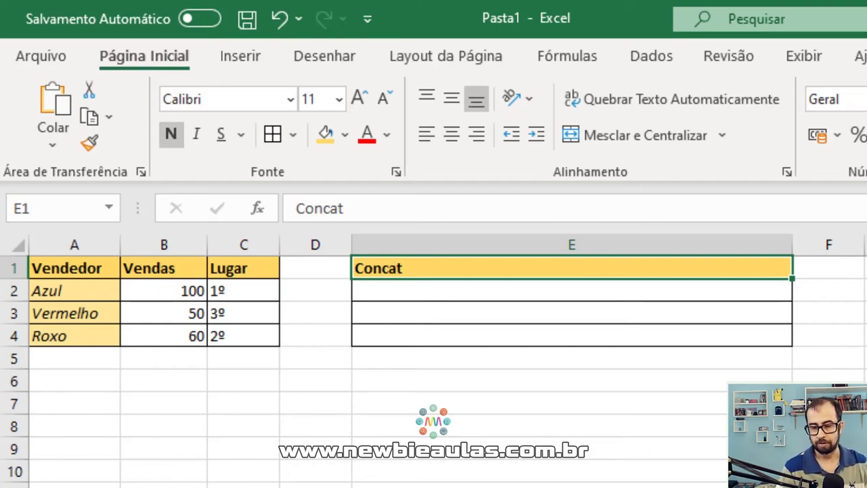
pyautogui.moveTo(65, 291)
pyautogui.mouseDown()
pyautogui.moveTo(74, 336)
pyautogui.moveTo(221, 331)
pyautogui.mouseUp()
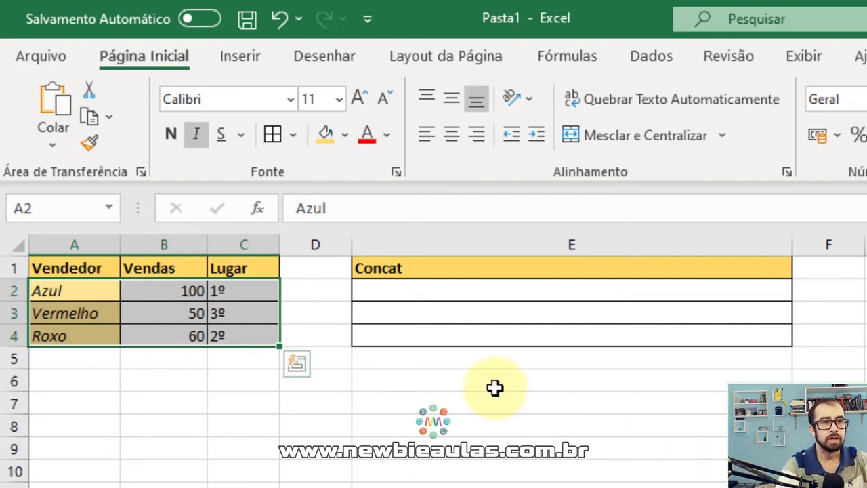
pyautogui.click(63, 293)
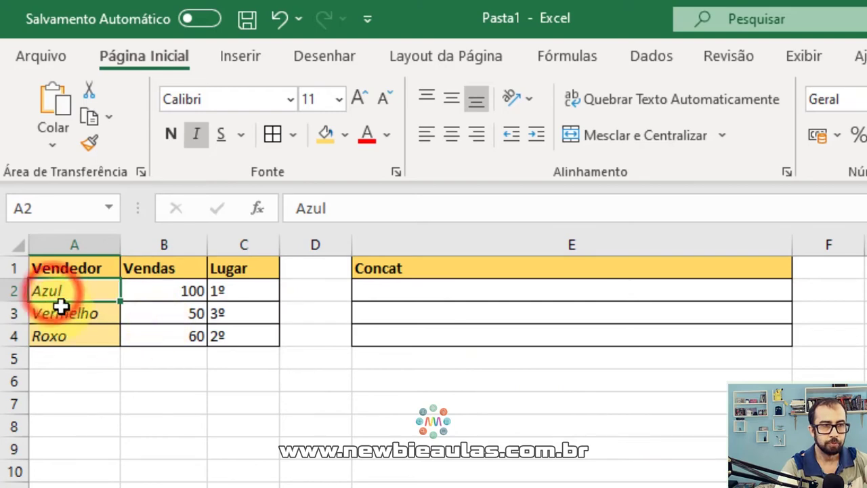
pyautogui.click(64, 311)
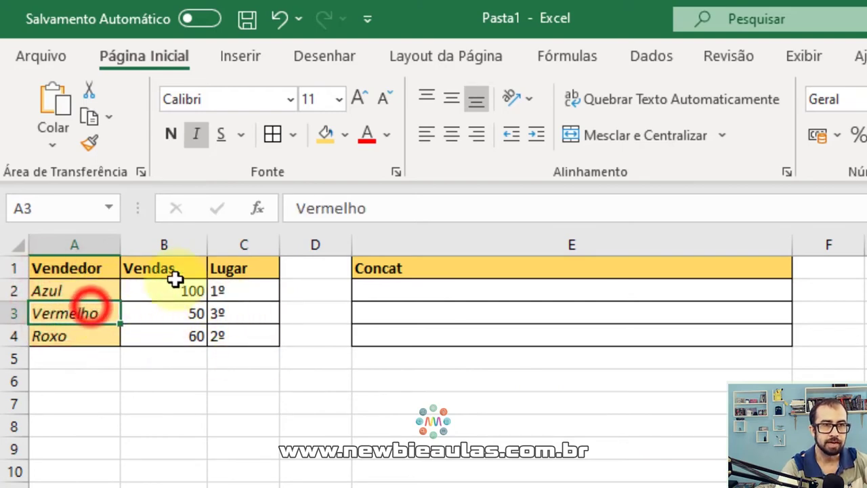
pyautogui.moveTo(82, 288); pyautogui.dragTo(227, 329)
pyautogui.click(539, 472)
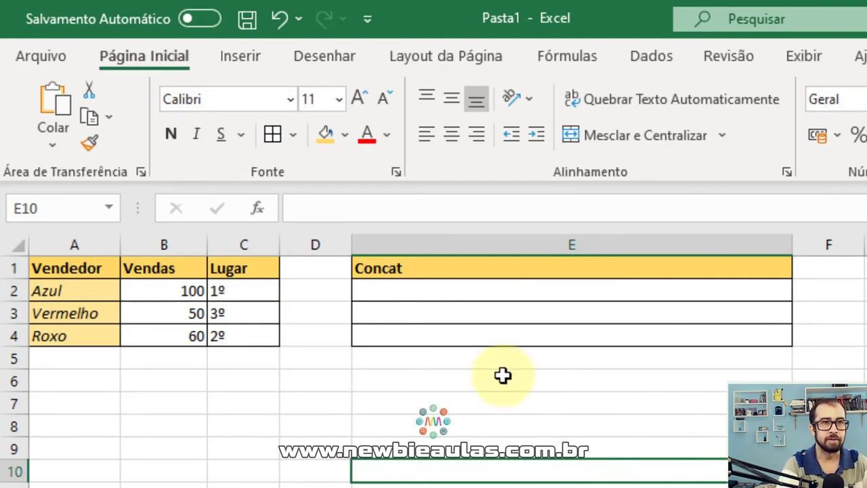
# Highlight Azul's row: name in A2, sales 100 in B2 and place 1º in C2
pyautogui.moveTo(68, 287)
pyautogui.mouseDown()
pyautogui.moveTo(207, 278)
pyautogui.moveTo(251, 335)
pyautogui.mouseUp()
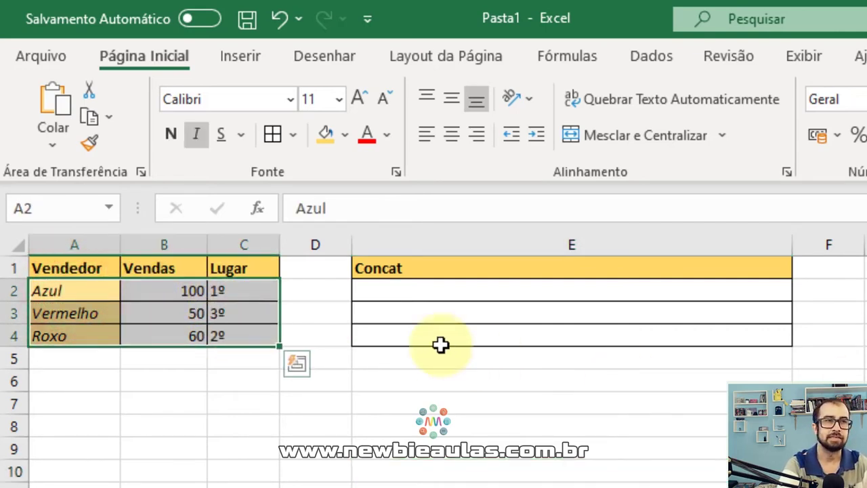
pyautogui.click(136, 309)
pyautogui.click(70, 290)
pyautogui.click(172, 291)
pyautogui.click(233, 289)
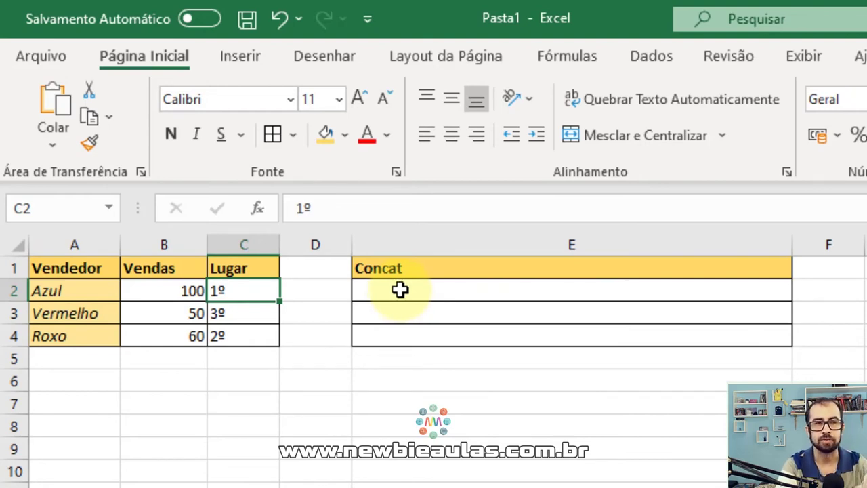
# Begin the formula =concat( in cell E2
pyautogui.doubleClick(400, 290)
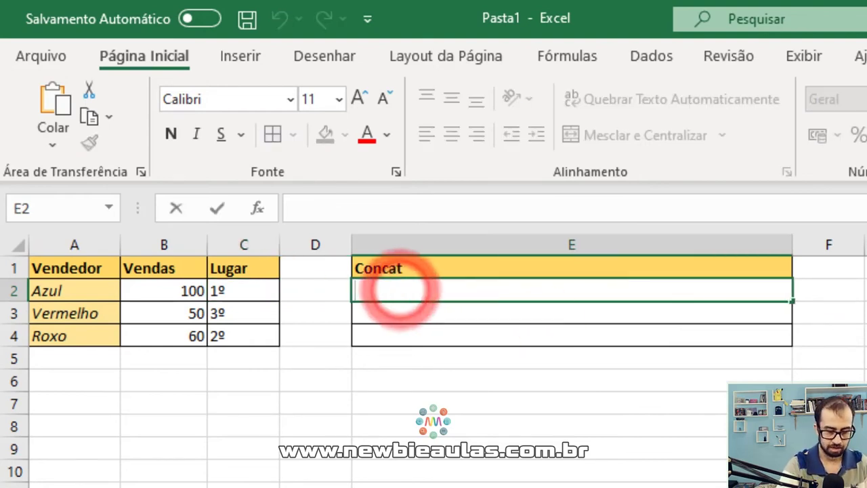
pyautogui.write('=')
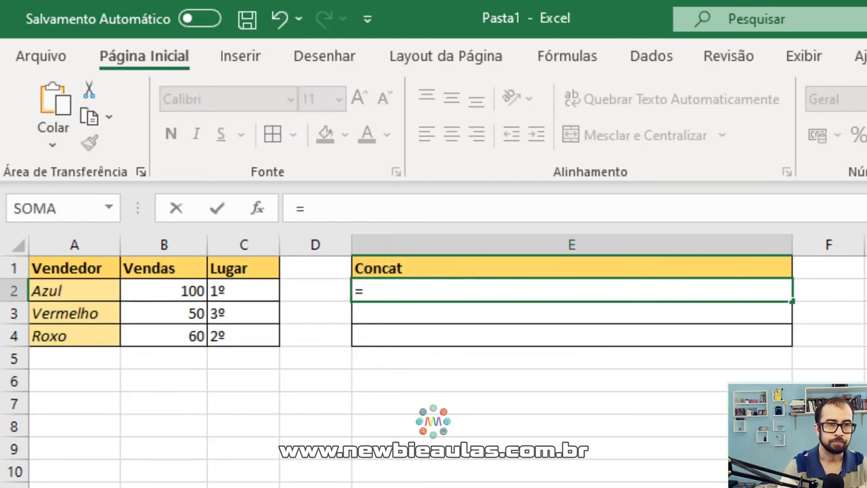
pyautogui.write('con')
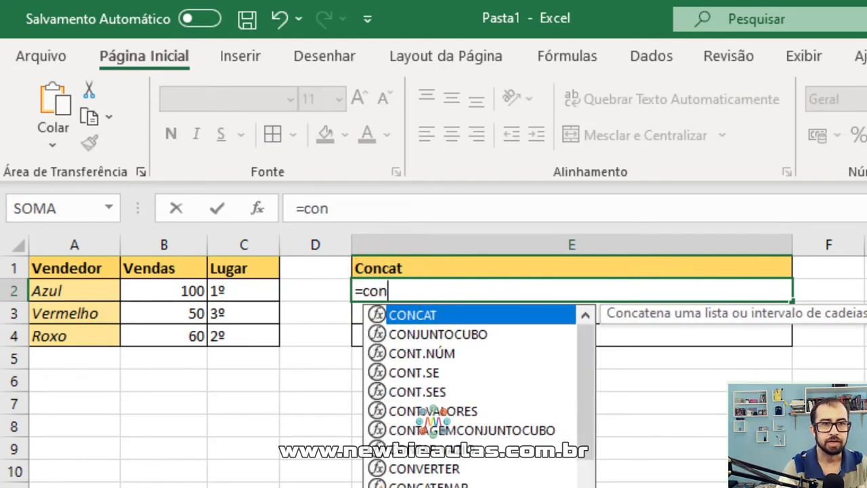
pyautogui.write('cat')
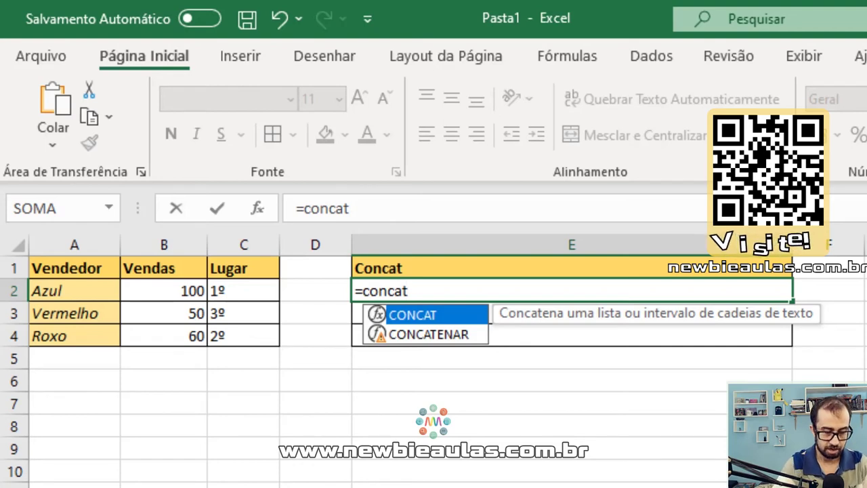
pyautogui.write('(')
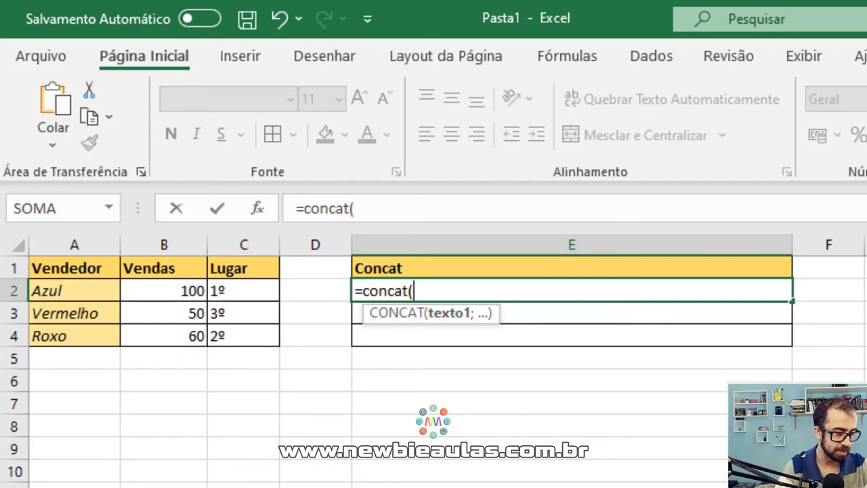
# Enter "O(a) vendedor(a) " as the first quoted CONCAT argument, followed by a semicolon
pyautogui.write('"')
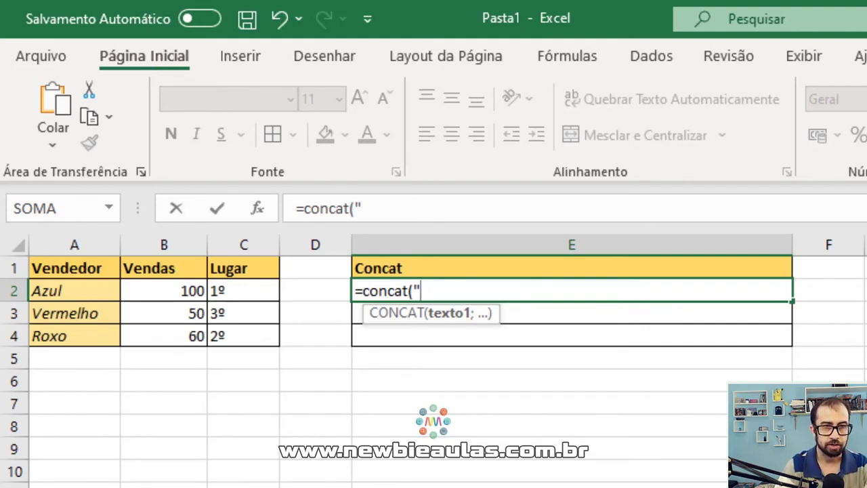
pyautogui.write('O(')
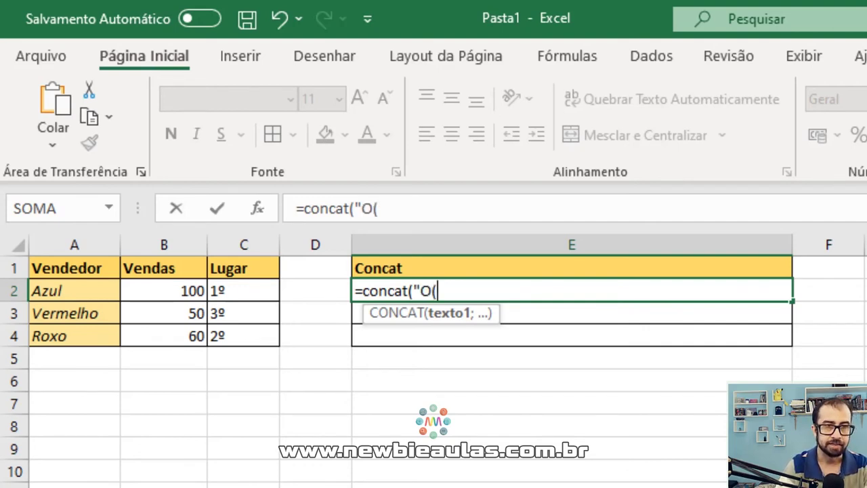
pyautogui.write('a)')
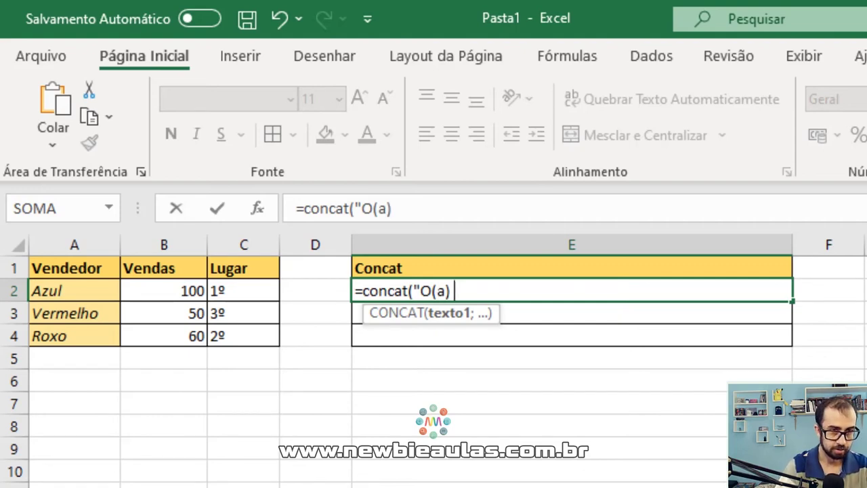
pyautogui.write(' vend')
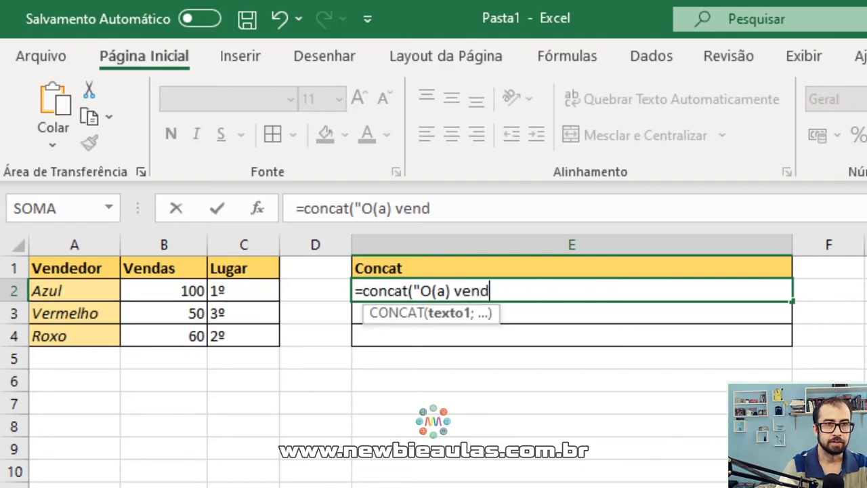
pyautogui.write('ed')
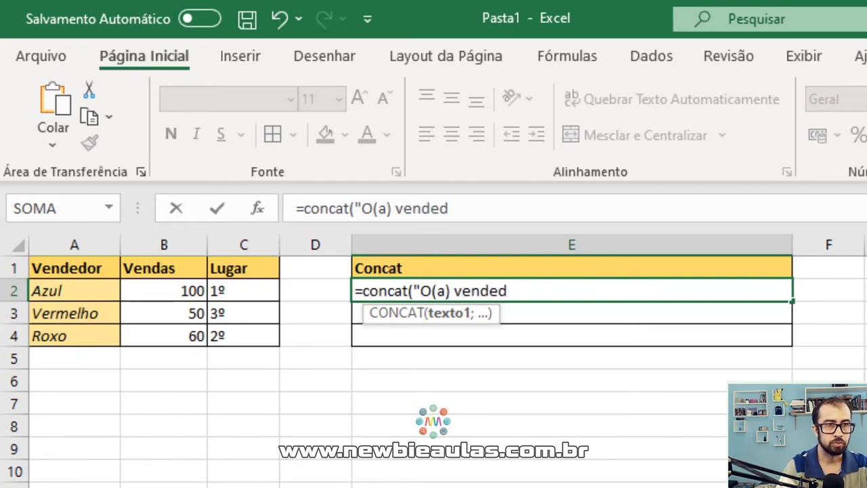
pyautogui.write('or')
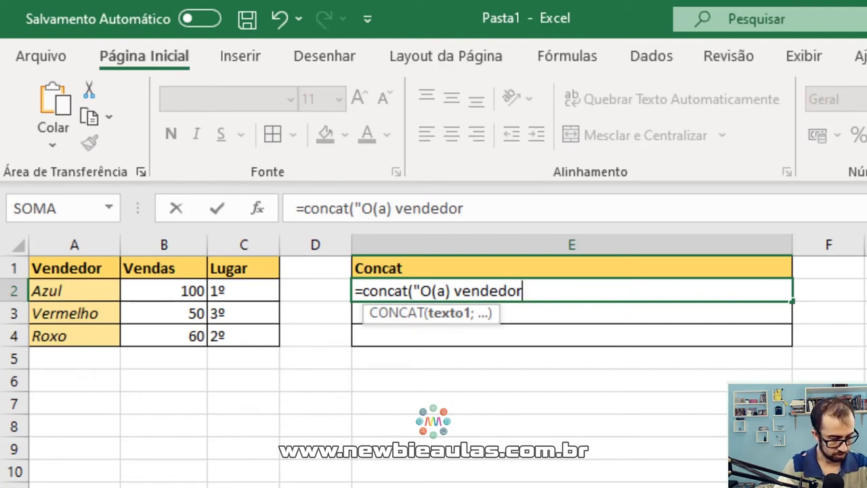
pyautogui.write('(a')
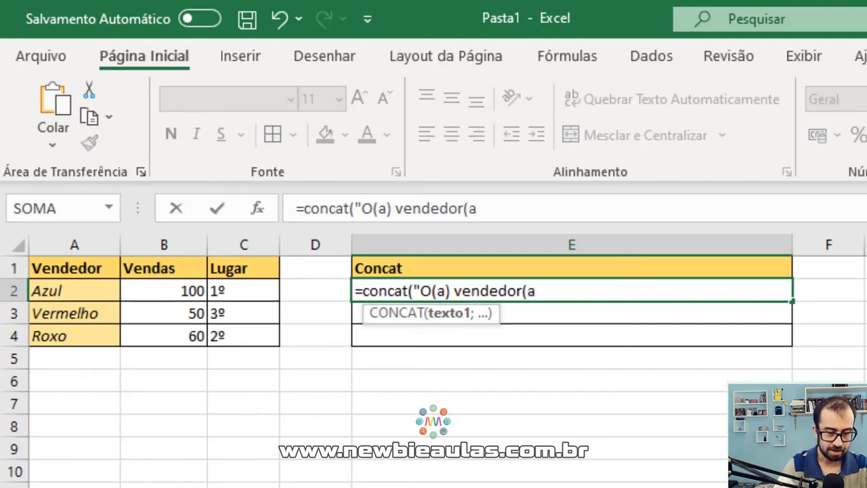
pyautogui.write(')')
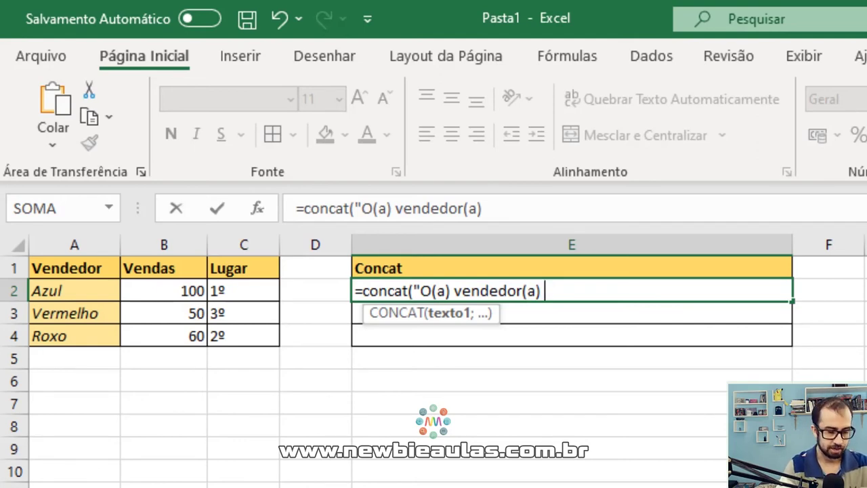
pyautogui.write('"')
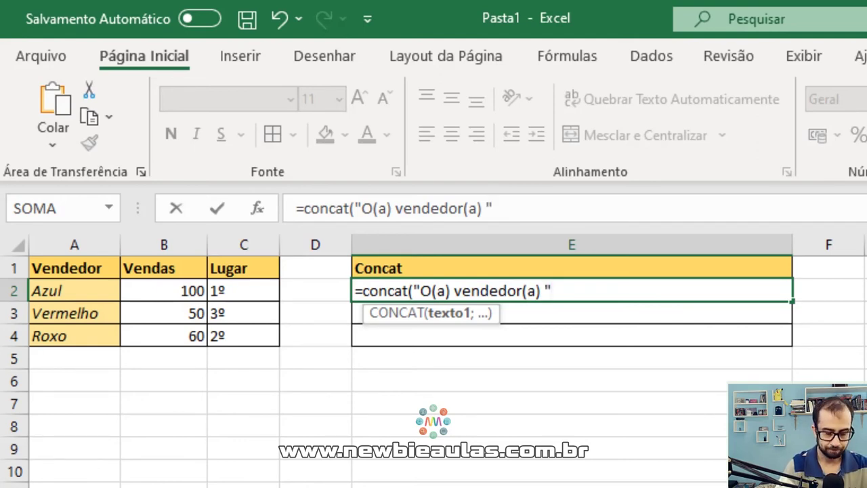
pyautogui.write(';')
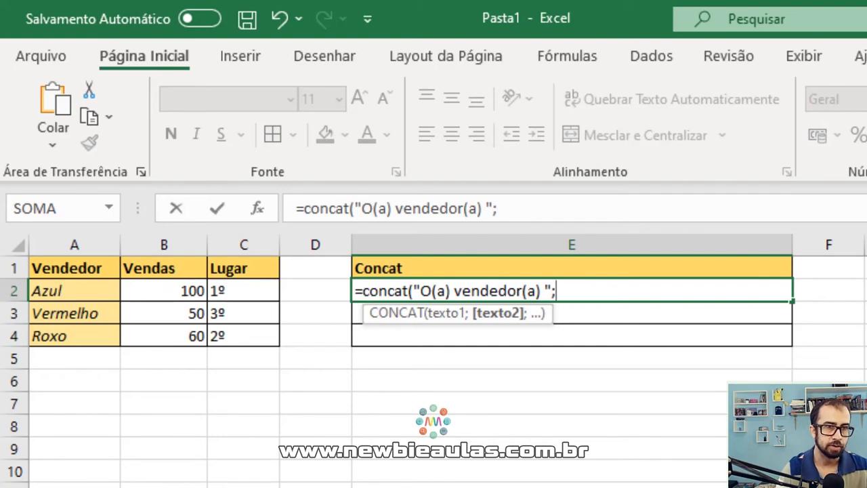
# Add the arguments a2, " realizou ", b2 and " vendas " to the E2 formula
pyautogui.write('a')
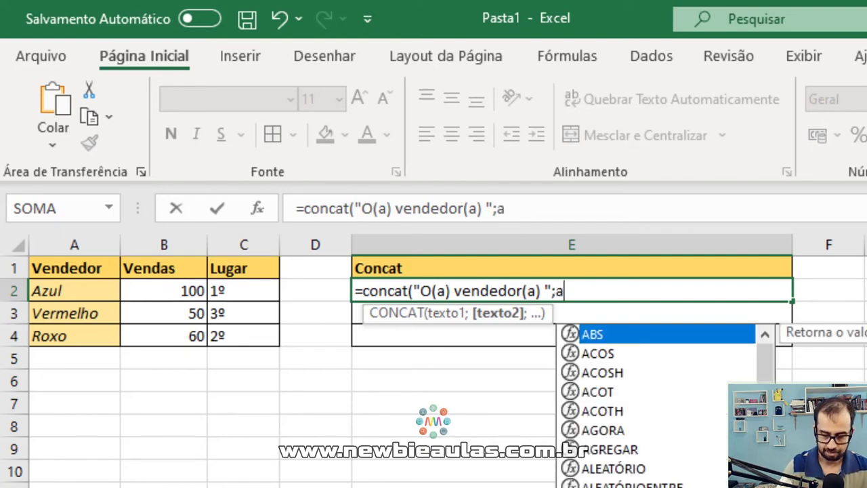
pyautogui.write('2')
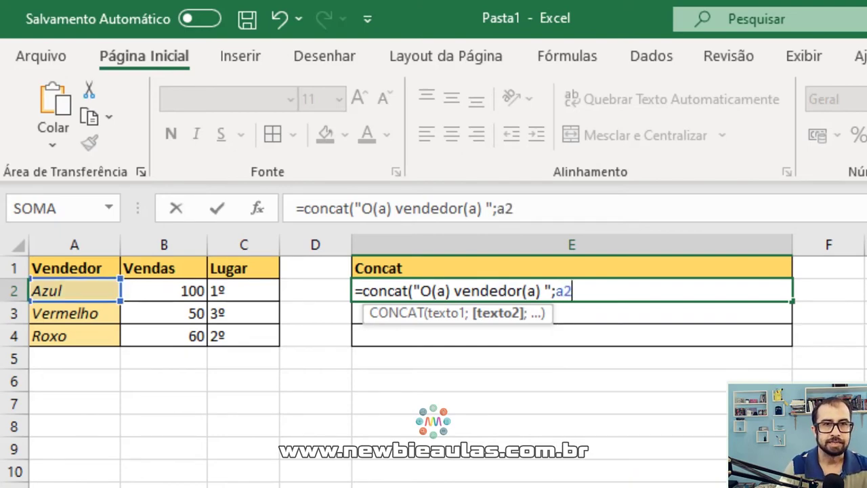
pyautogui.write(';')
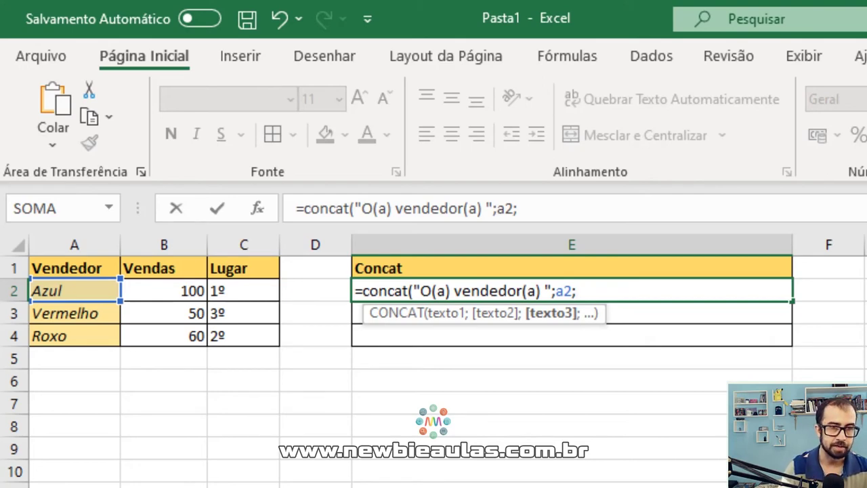
pyautogui.write('" ')
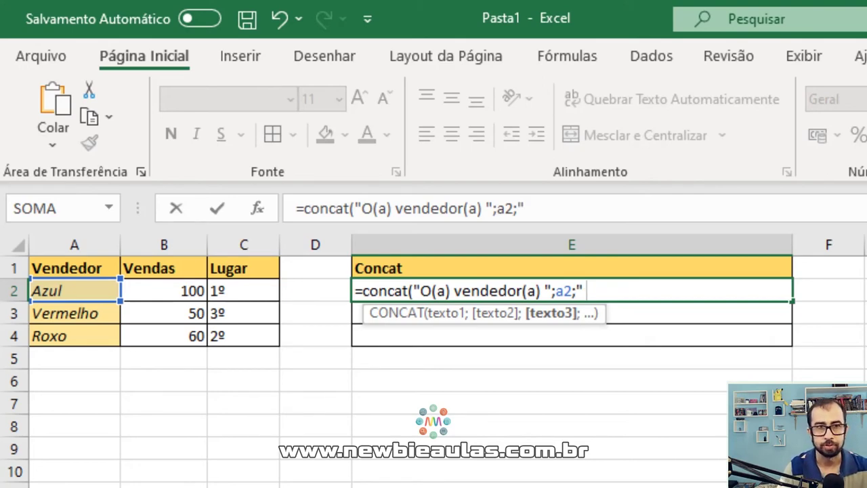
pyautogui.write('rea')
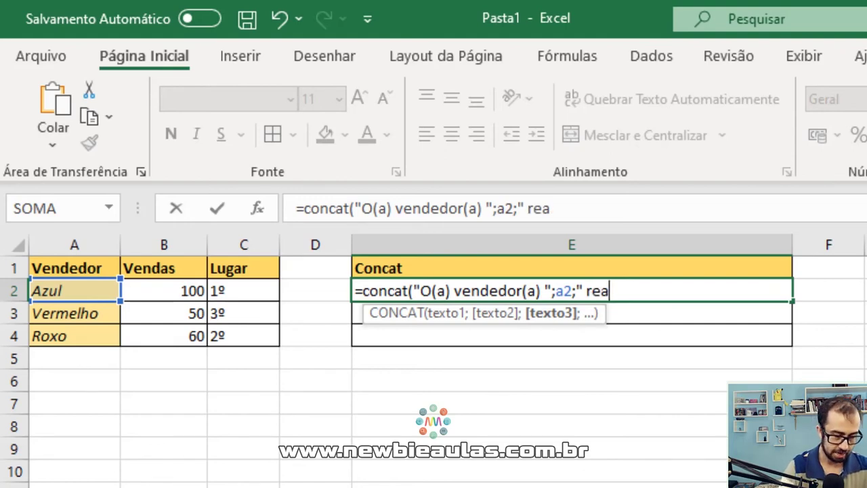
pyautogui.write('lizou')
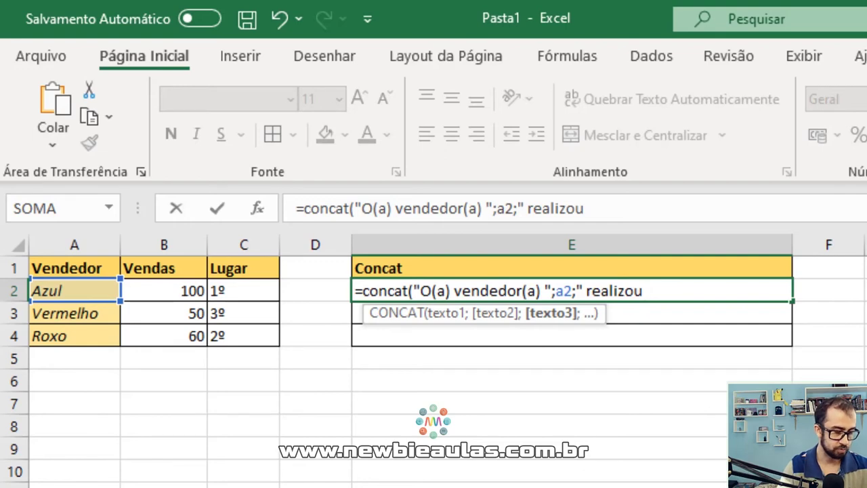
pyautogui.write(' ";')
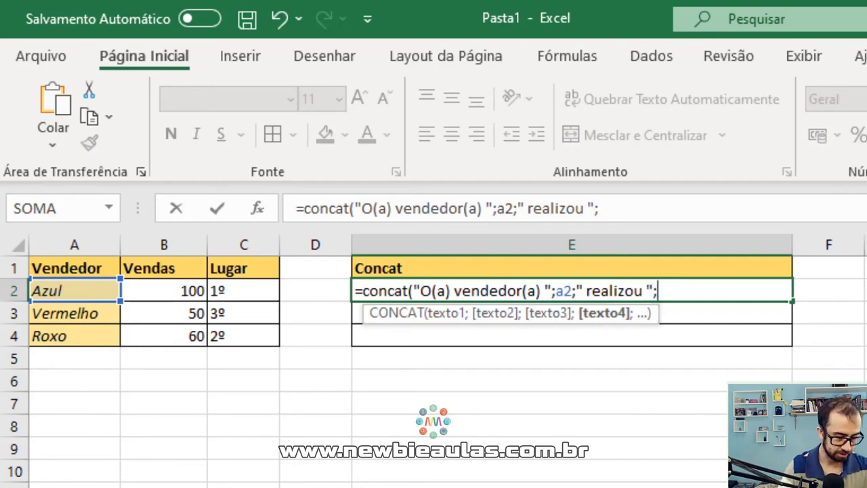
pyautogui.write('b')
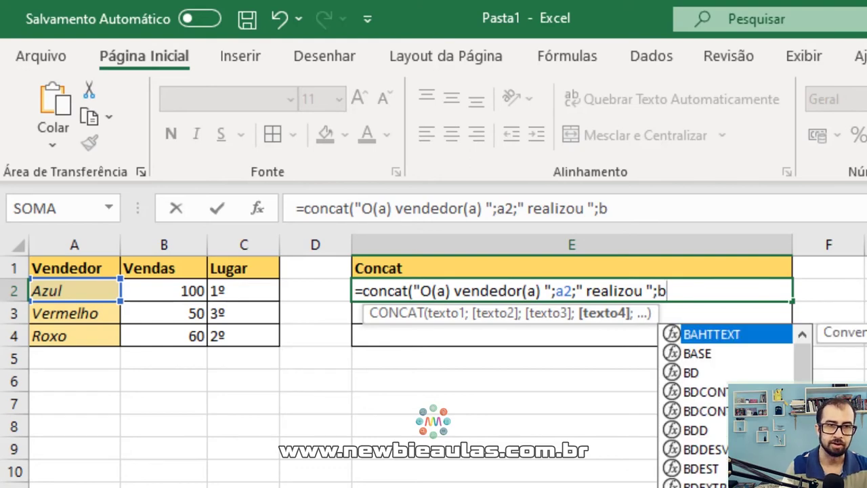
pyautogui.write('2')
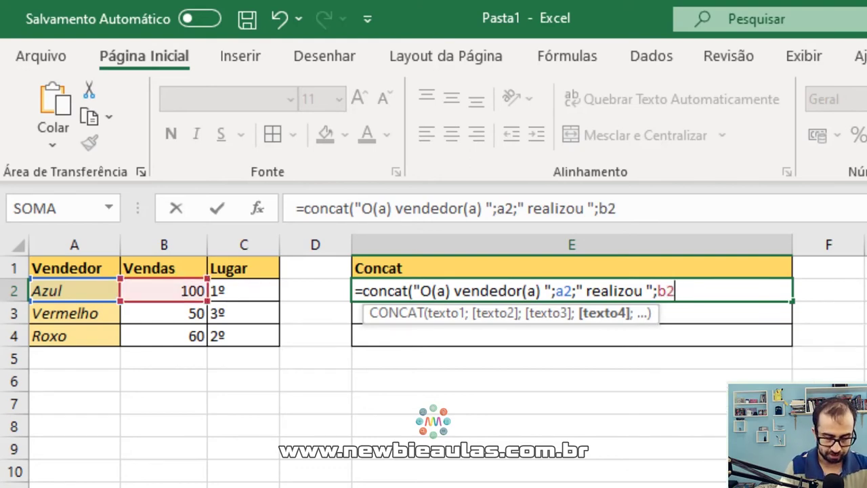
pyautogui.write(';')
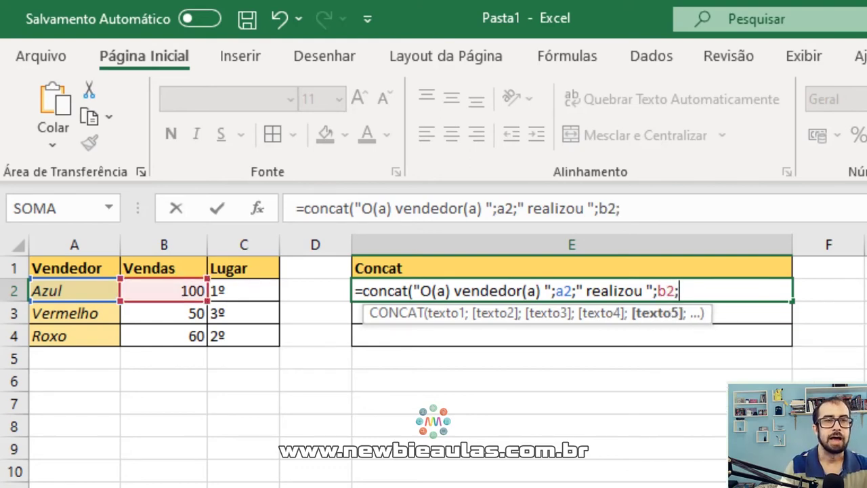
pyautogui.write('"')
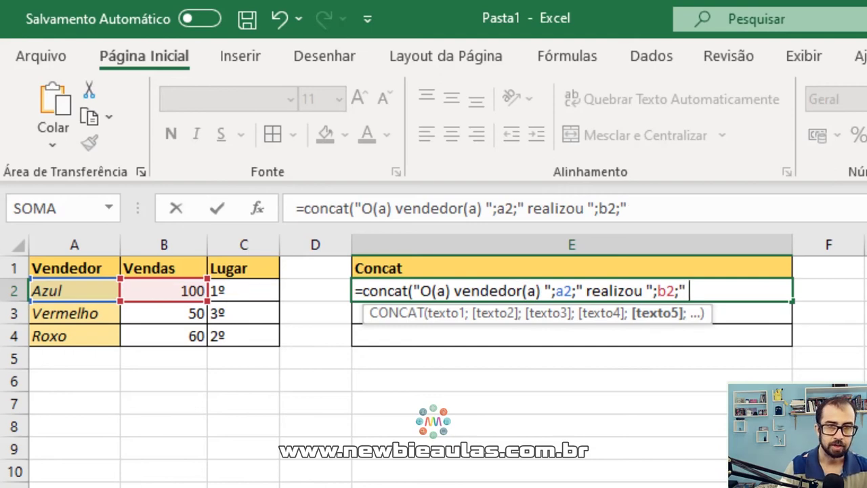
pyautogui.write(' vend')
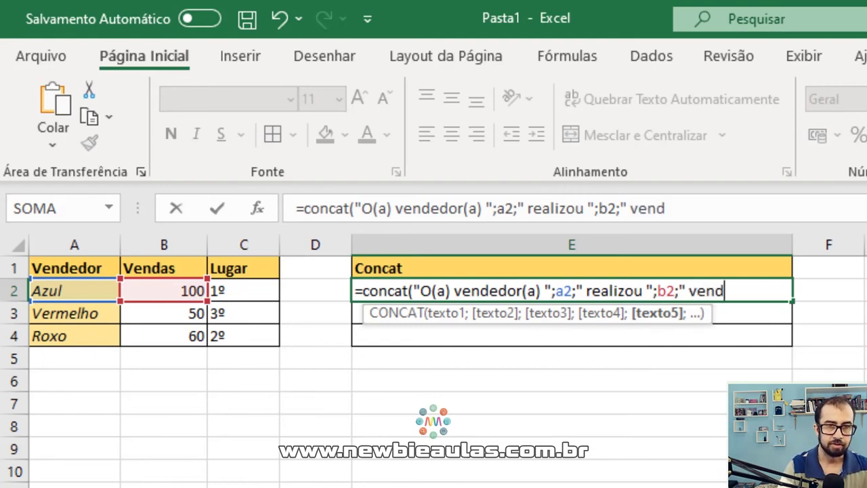
pyautogui.write('as "')
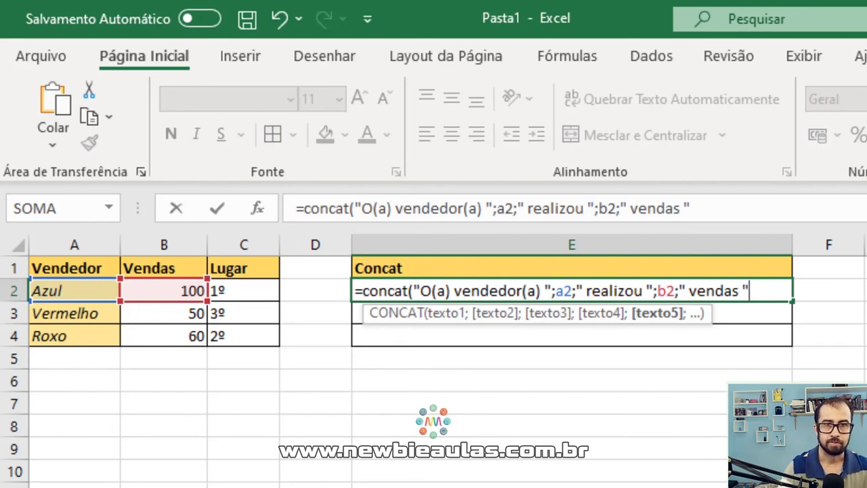
# Extend the text to " vendas e ficou em ", then add c2 and " lugar." and close the formula
pyautogui.press('BackSpace')
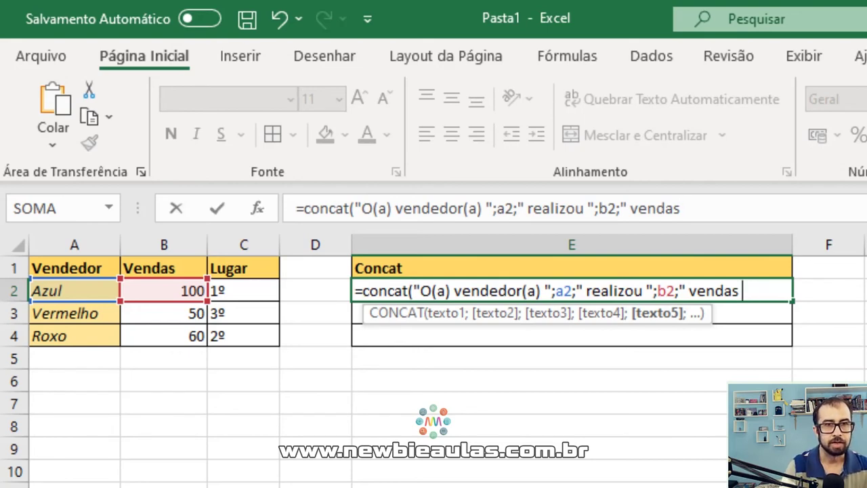
pyautogui.write('e ficou em ')
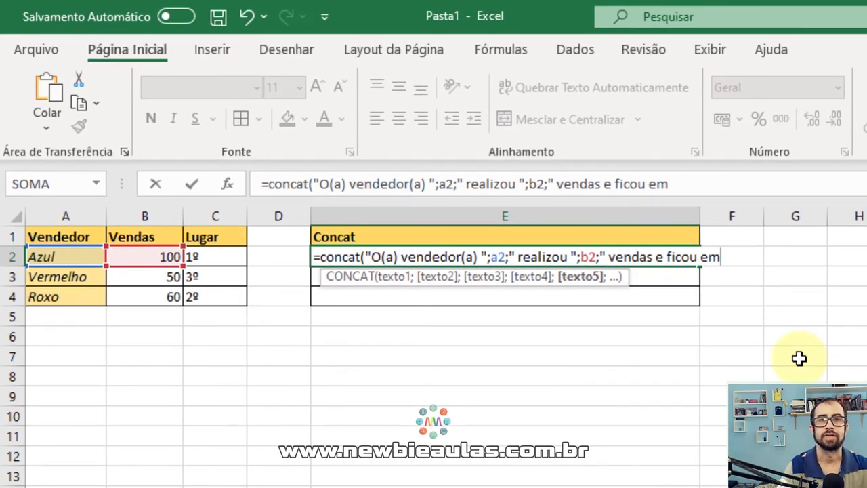
pyautogui.write('"')
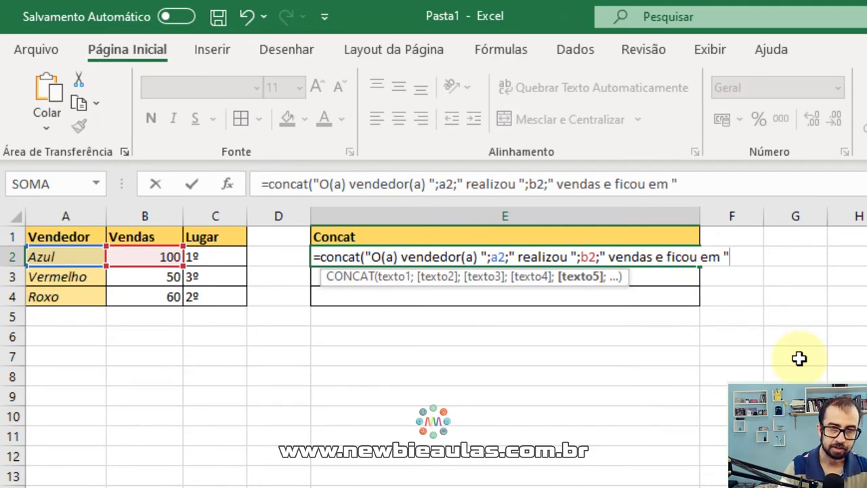
pyautogui.write(';')
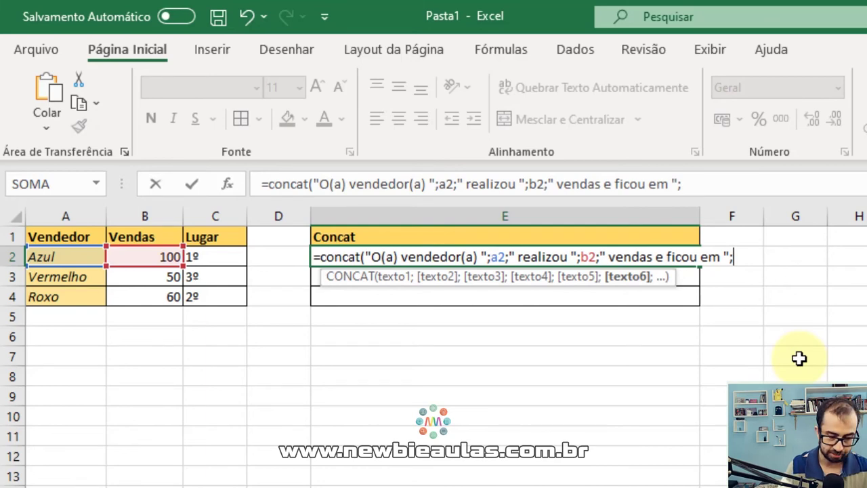
pyautogui.write('c2')
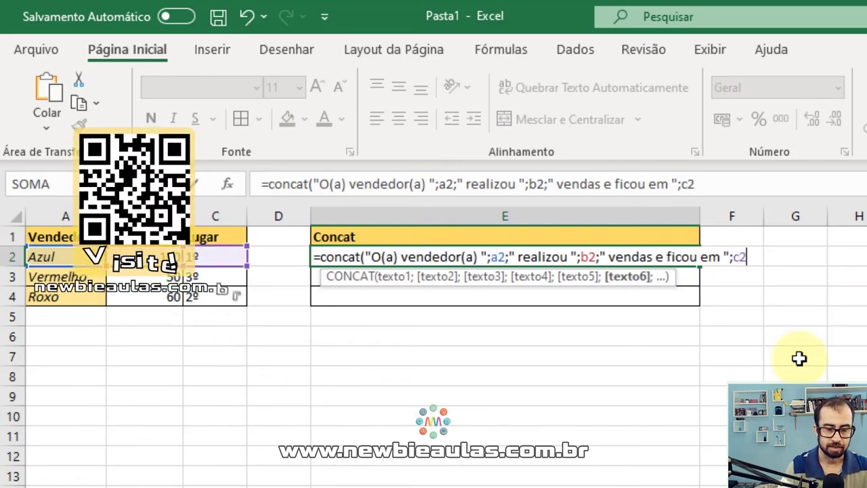
pyautogui.write(';')
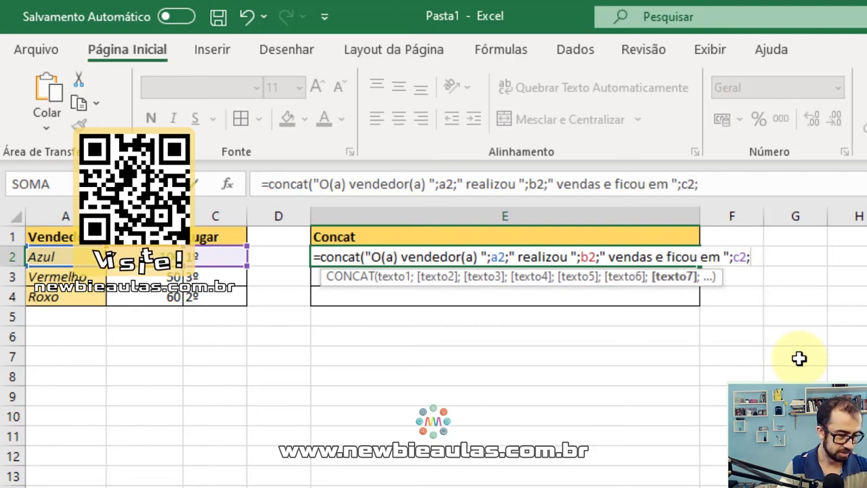
pyautogui.write('" lu')
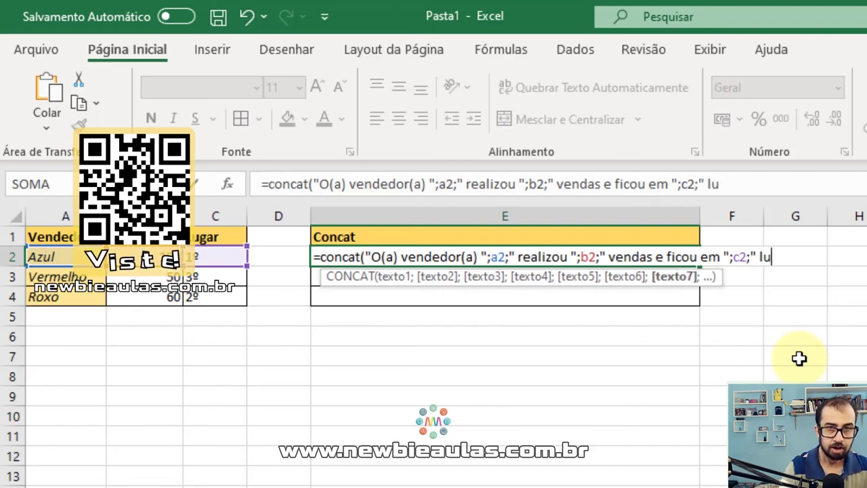
pyautogui.write('gar')
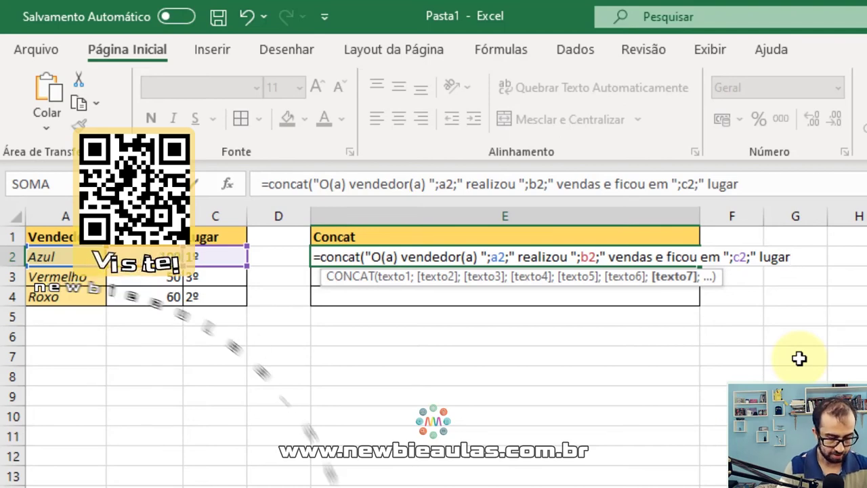
pyautogui.write('."')
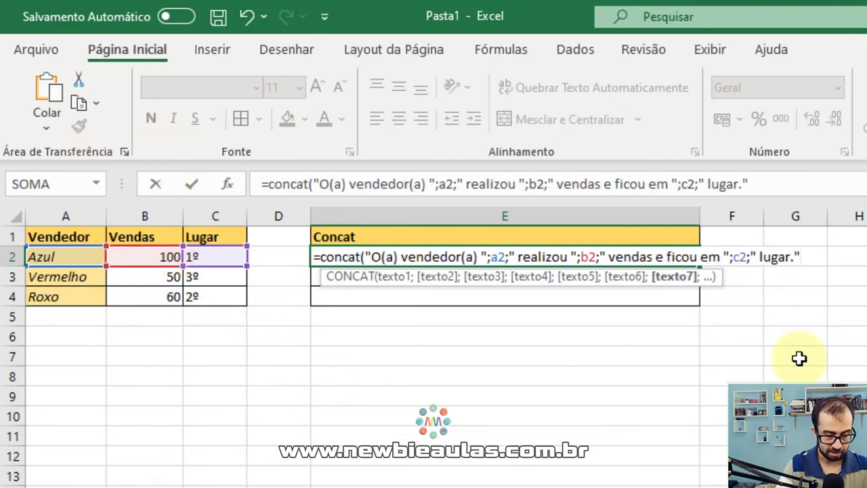
pyautogui.write(')')
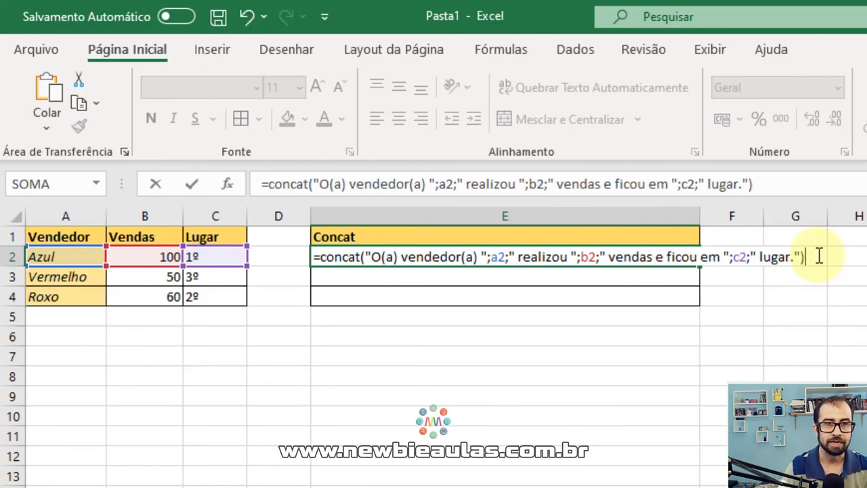
# Confirm the E2 CONCAT formula and fill it down through E4
pyautogui.press('Return')
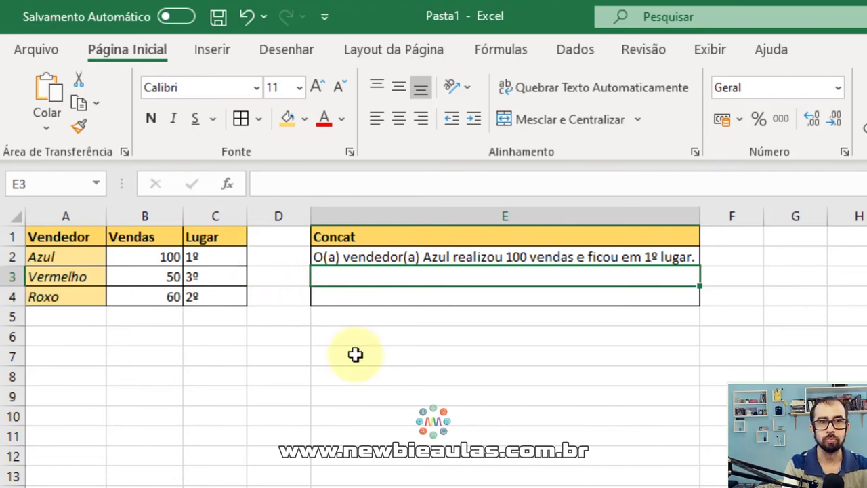
pyautogui.click(437, 257)
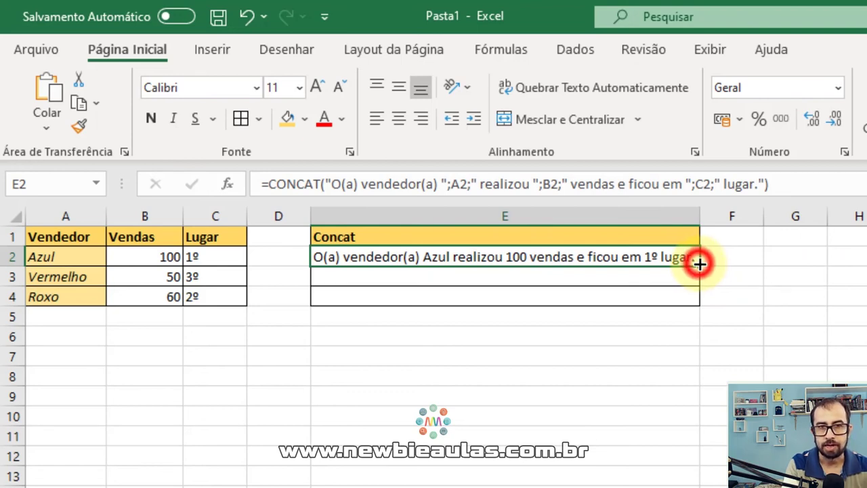
pyautogui.moveTo(700, 265); pyautogui.dragTo(701, 301)
pyautogui.click(864, 296)
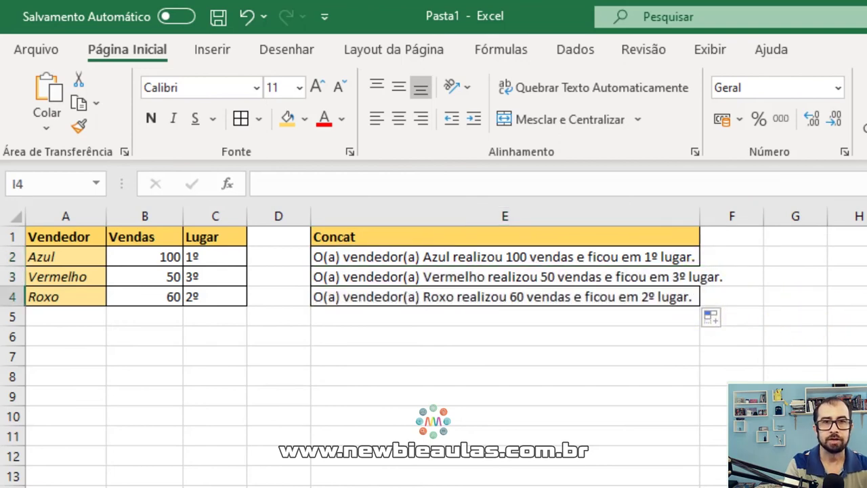
# Widen column E until all three seller sentences fit inside it
pyautogui.moveTo(700, 216); pyautogui.dragTo(729, 217)
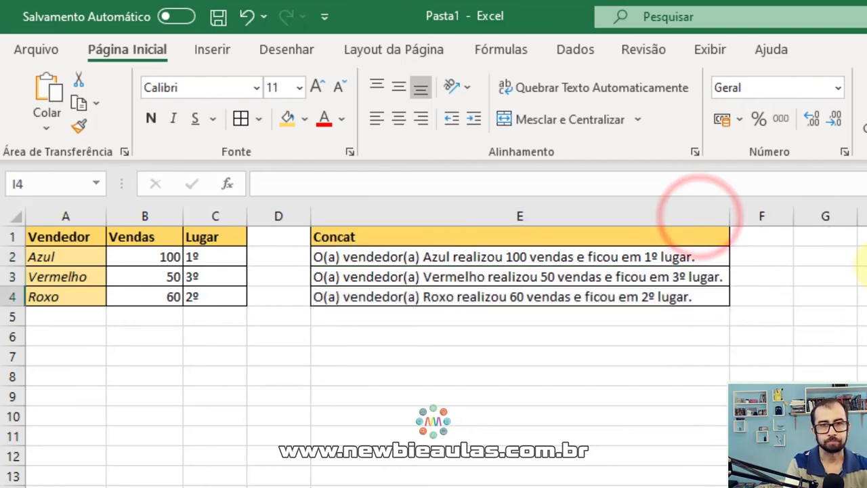
pyautogui.click(860, 256)
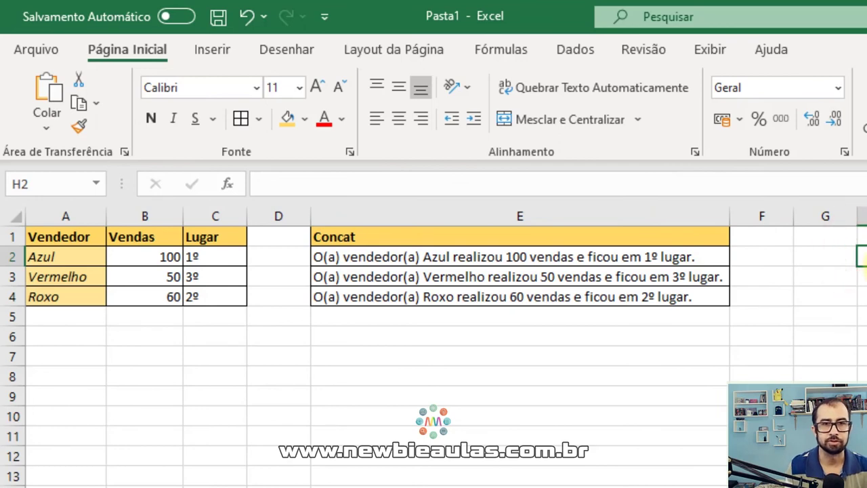